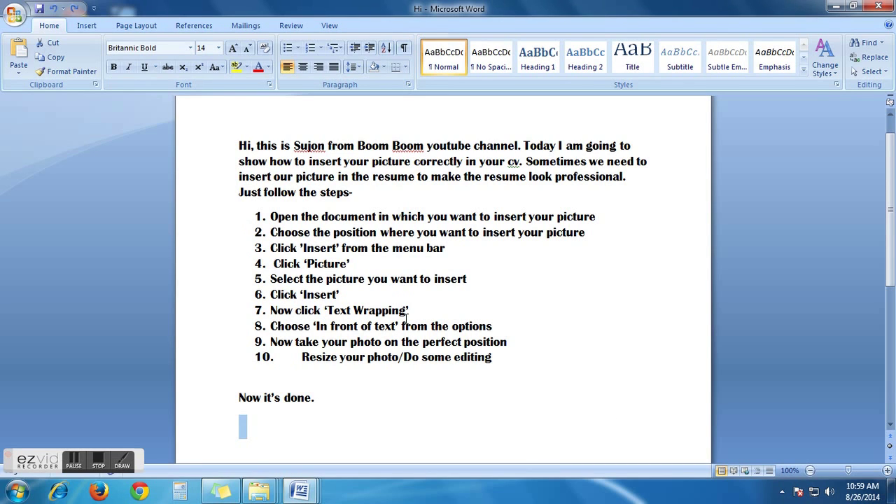
Step: Scroll down through the steps document listing the picture-insertion instructions
scroll(400, 348, "down", 1)
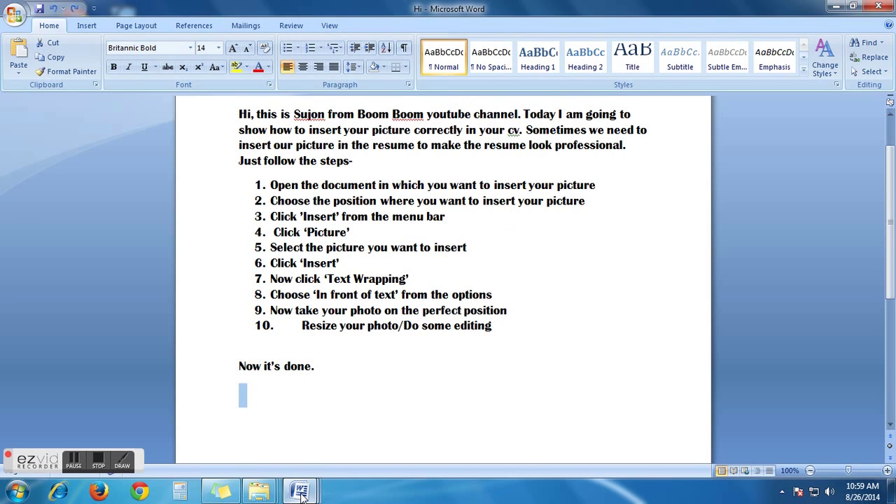
Step: Bring the CV document to the front and scroll through its contents
mouse_move(300, 491)
left_click(304, 434)
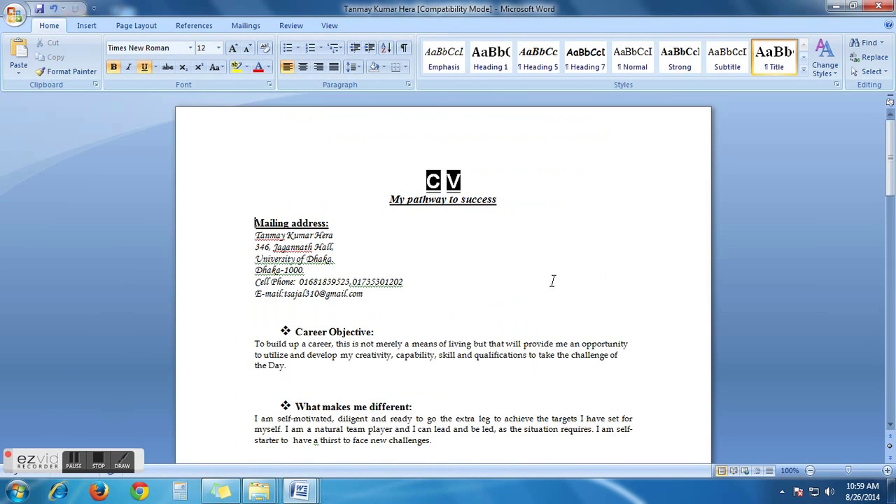
scroll(553, 281, "down", 3)
scroll(553, 280, "down", 5)
scroll(553, 281, "down", 4)
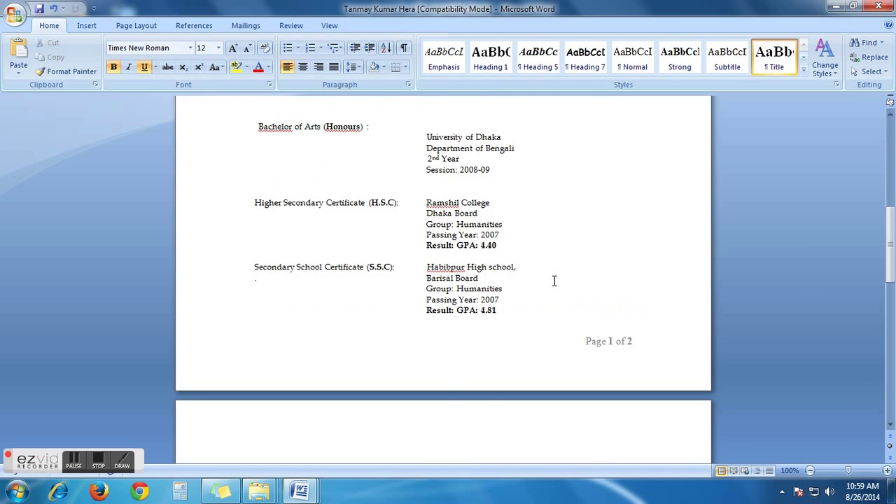
scroll(554, 281, "up", 4)
scroll(554, 281, "up", 7)
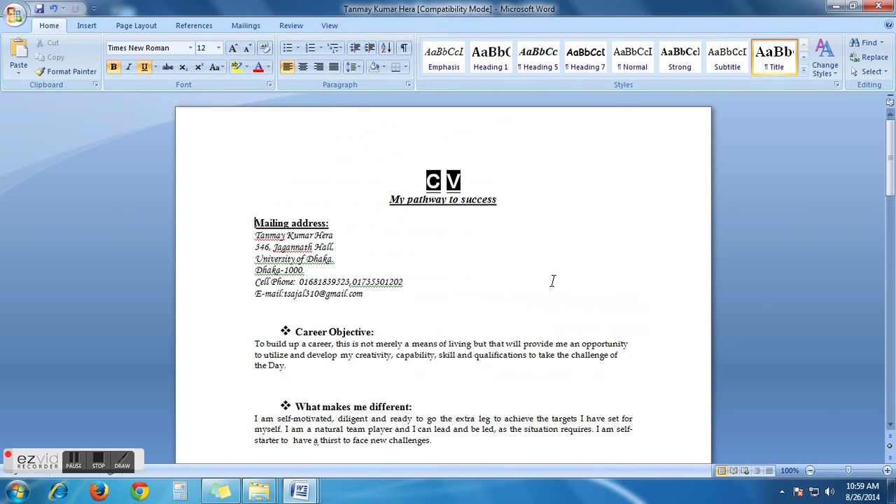
scroll(552, 280, "down", 3)
scroll(560, 280, "up", 3)
Step: Place the caret at the end of the 'Mailing address:' heading
left_click(416, 225)
scroll(542, 233, "down", 3)
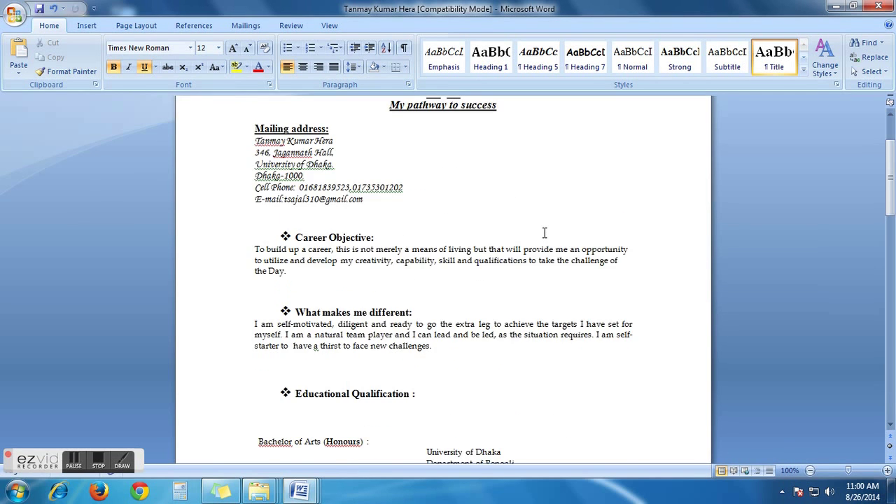
scroll(543, 234, "down", 2)
scroll(542, 233, "up", 4)
scroll(532, 238, "up", 1)
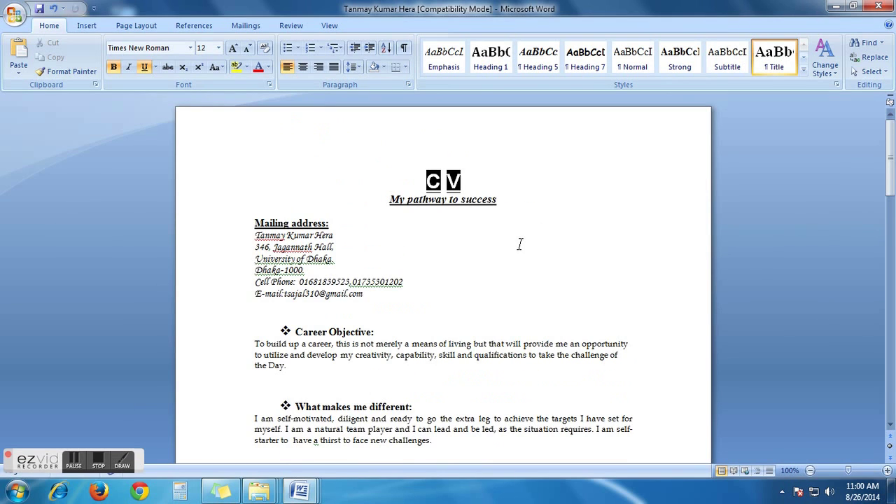
mouse_move(299, 490)
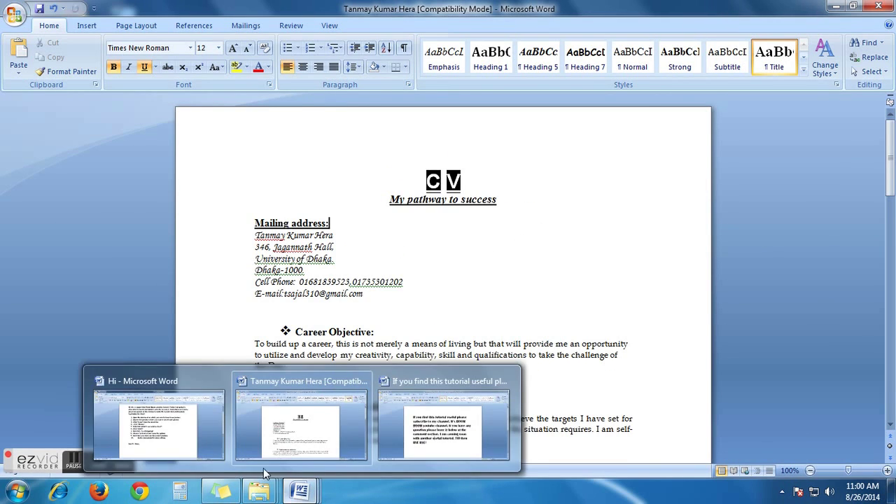
left_click(184, 436)
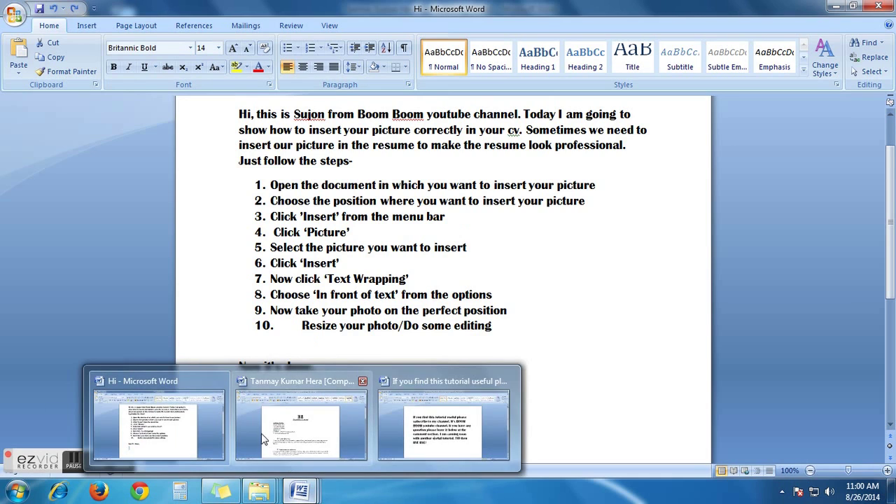
left_click(302, 424)
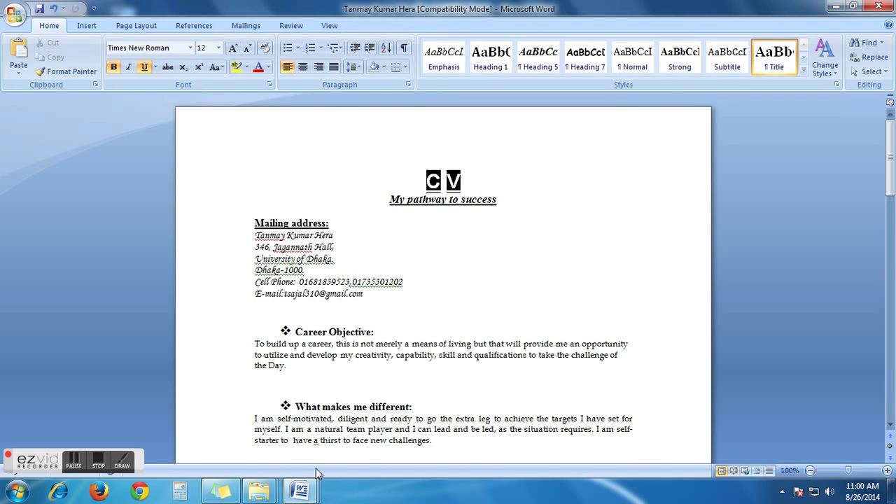
left_click(159, 420)
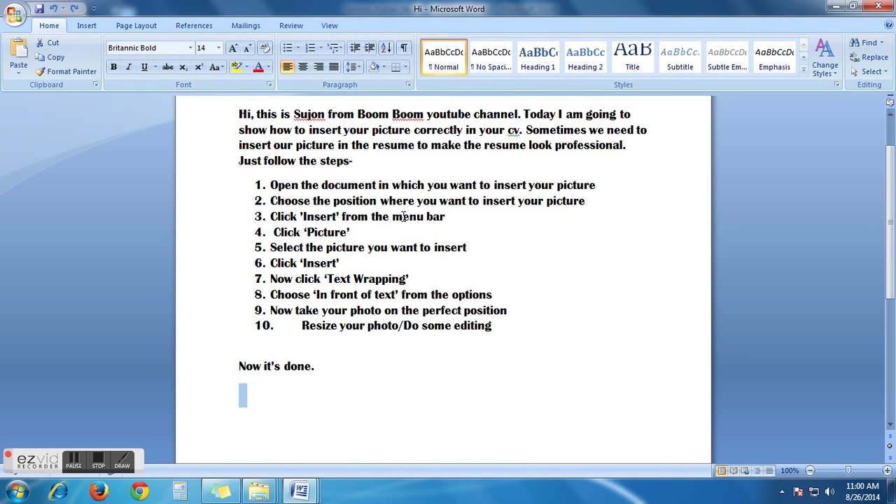
mouse_move(300, 490)
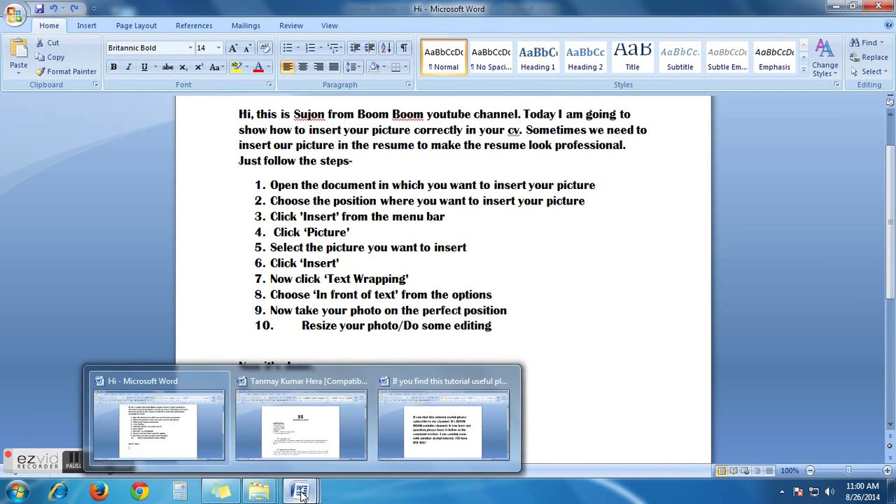
left_click(329, 445)
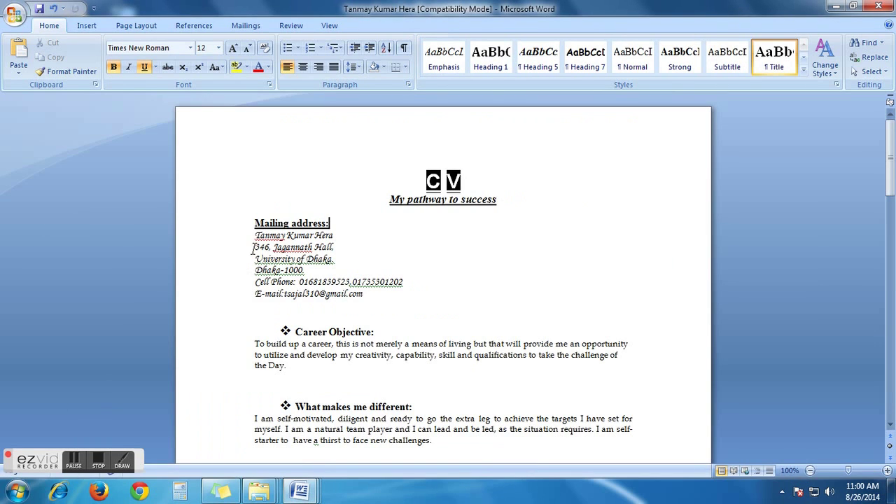
Step: Glance at the steps document, then open Insert > Picture from the CV
left_click(85, 26)
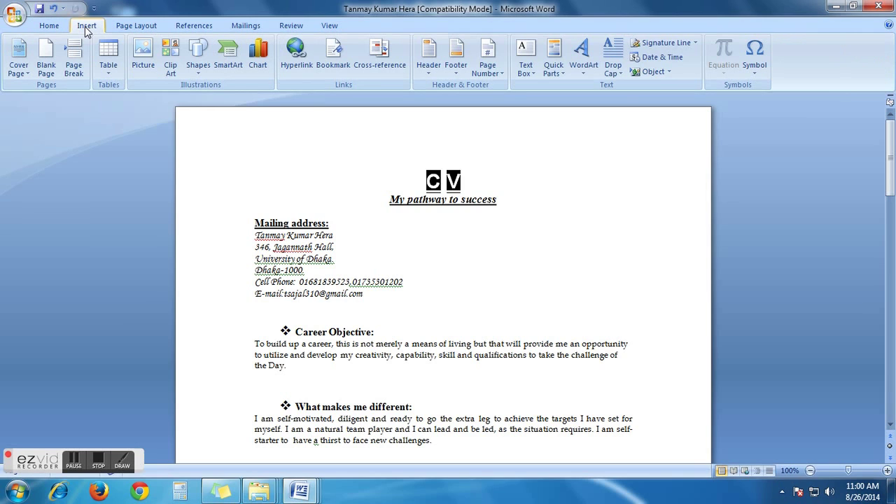
mouse_move(300, 491)
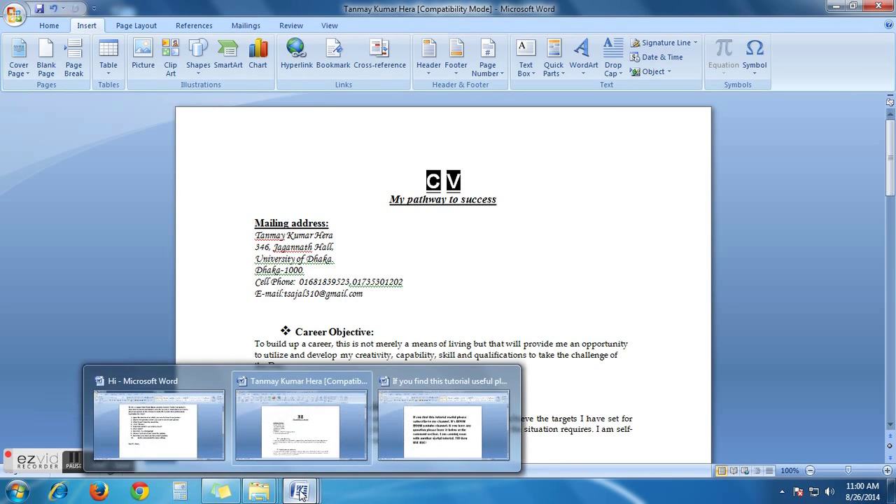
left_click(166, 429)
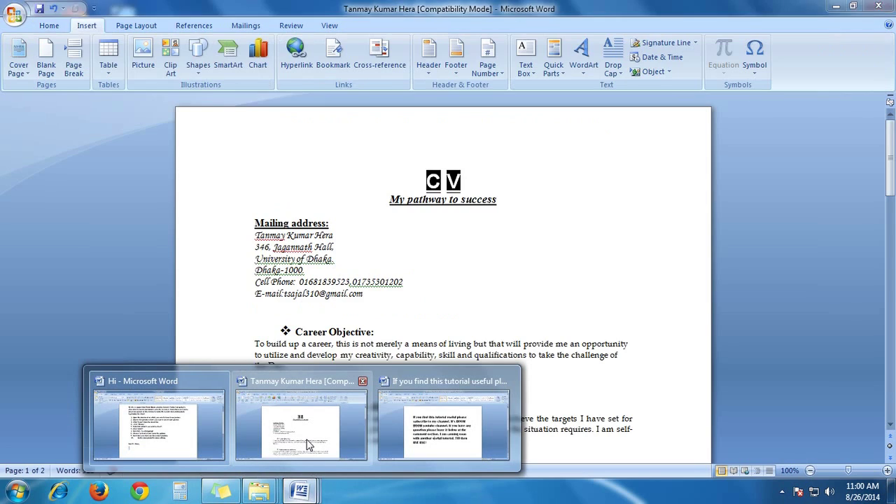
left_click(301, 423)
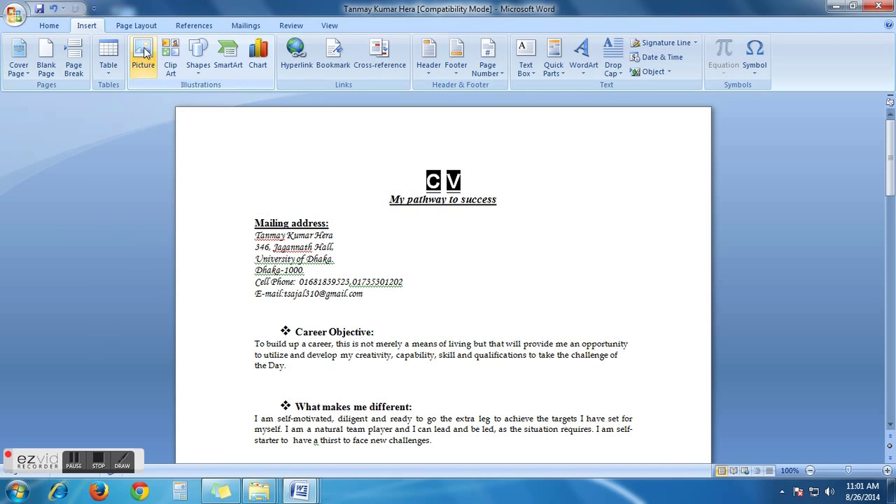
left_click(143, 54)
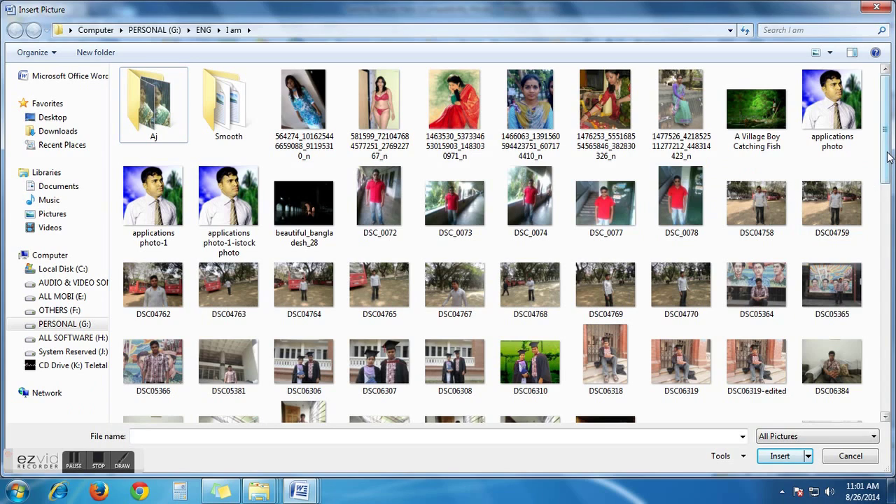
Step: Insert the 'SD 25129 A-application' photo from the Insert Picture dialog
left_click_drag(887, 157, 887, 360)
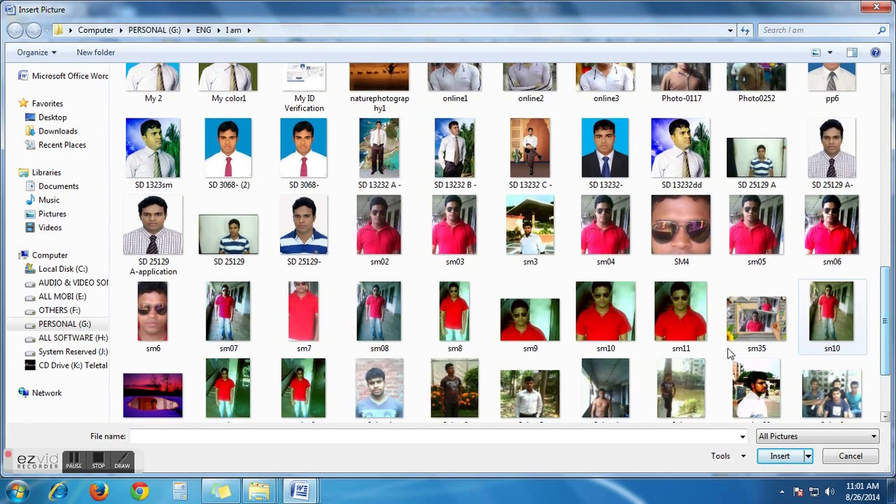
double_click(146, 224)
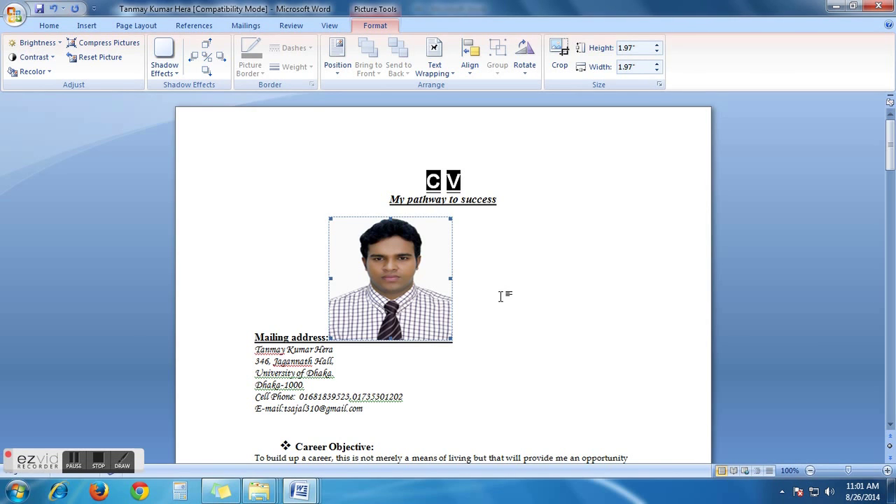
left_click(504, 294)
left_click(381, 276)
left_click(530, 309)
left_click(396, 275)
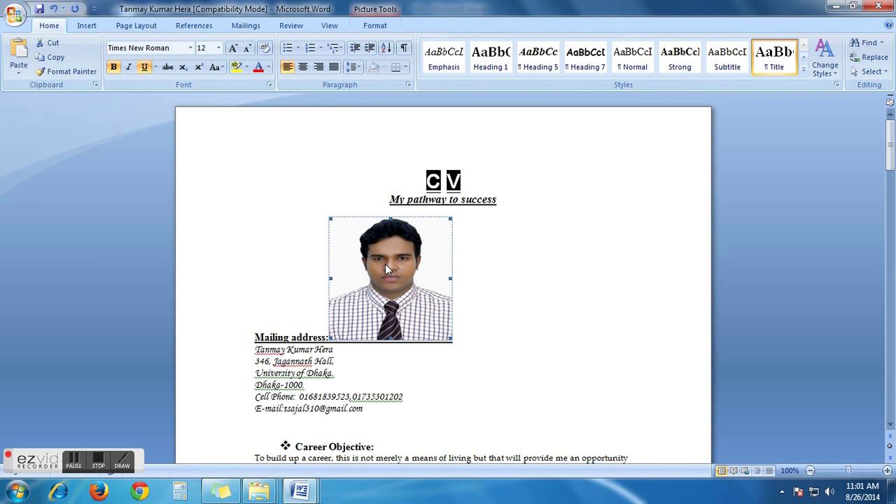
left_click(546, 287)
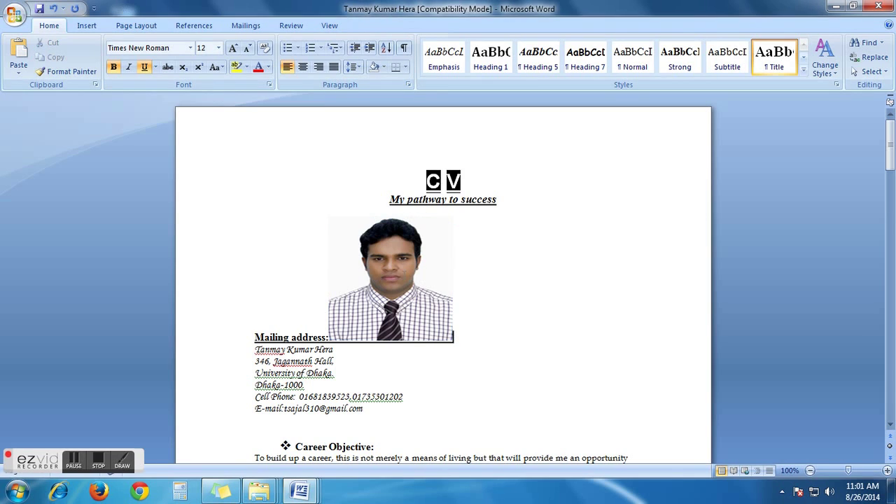
scroll(545, 343, "down", 2)
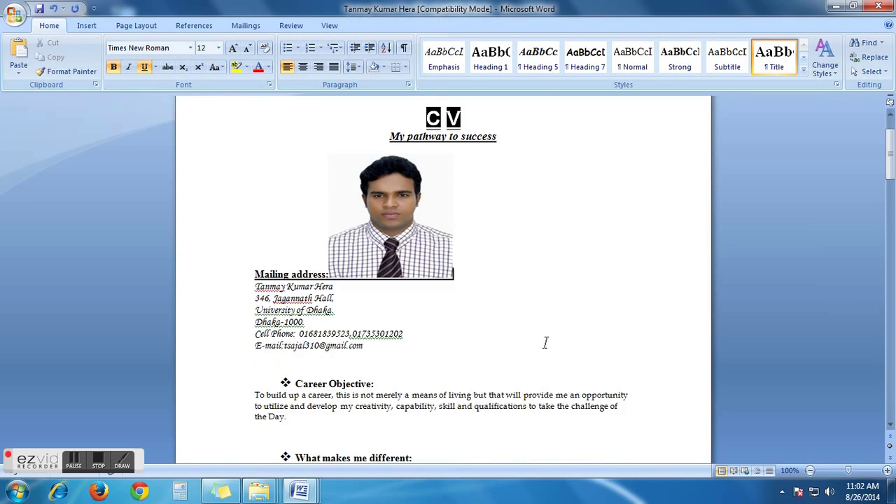
scroll(545, 343, "up", 1)
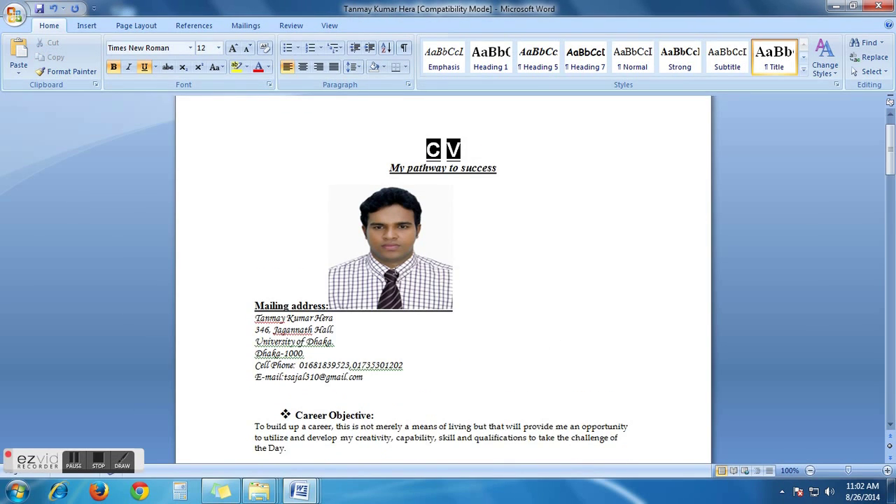
left_click(429, 250)
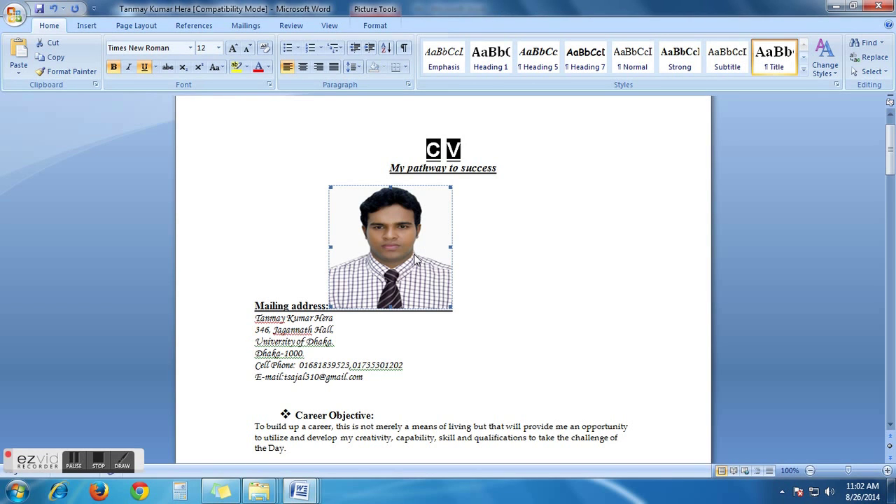
mouse_move(300, 491)
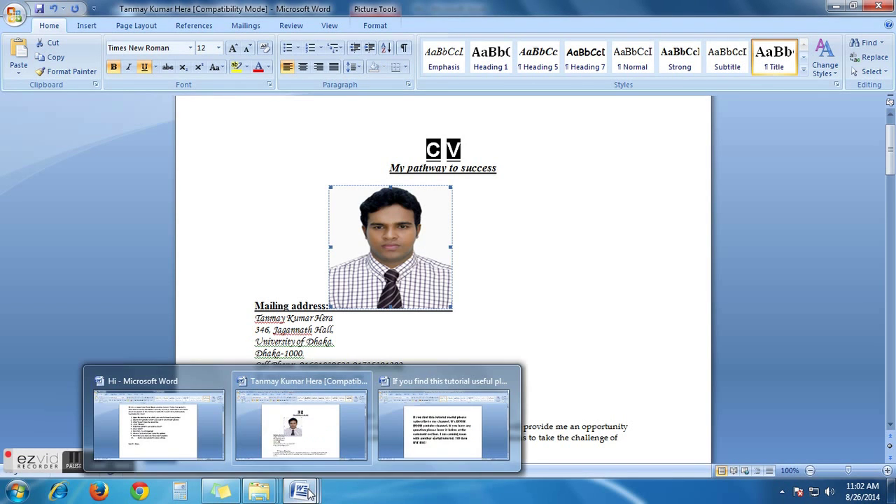
Step: Check the steps list, then select the CV photo to show Picture Tools Format
left_click(156, 430)
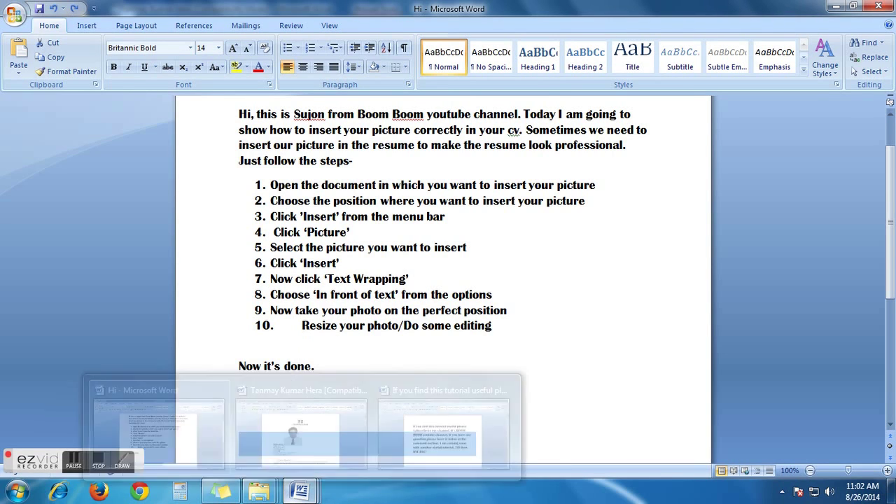
left_click(300, 426)
left_click(416, 301)
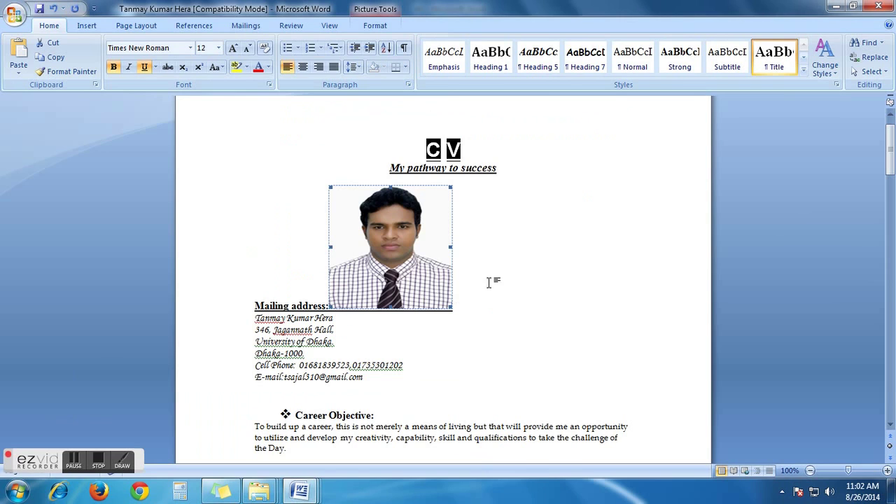
double_click(377, 244)
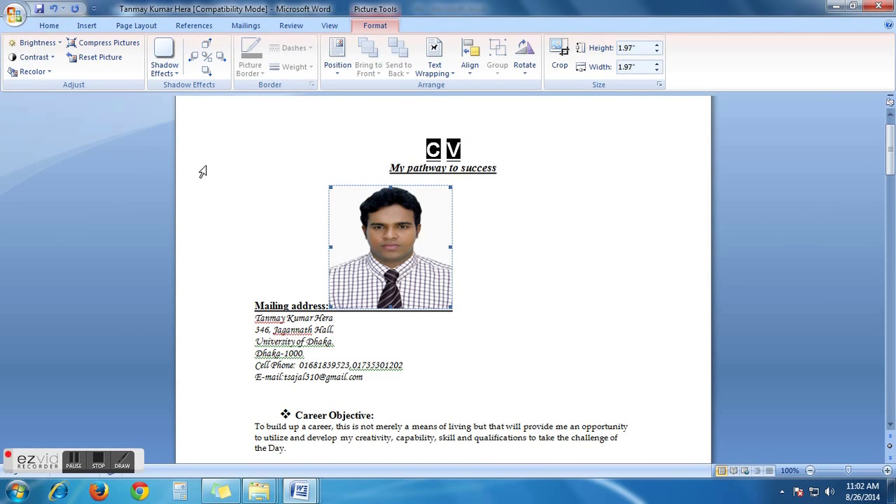
Step: Set the photo's text wrapping to In Front of Text
left_click(440, 65)
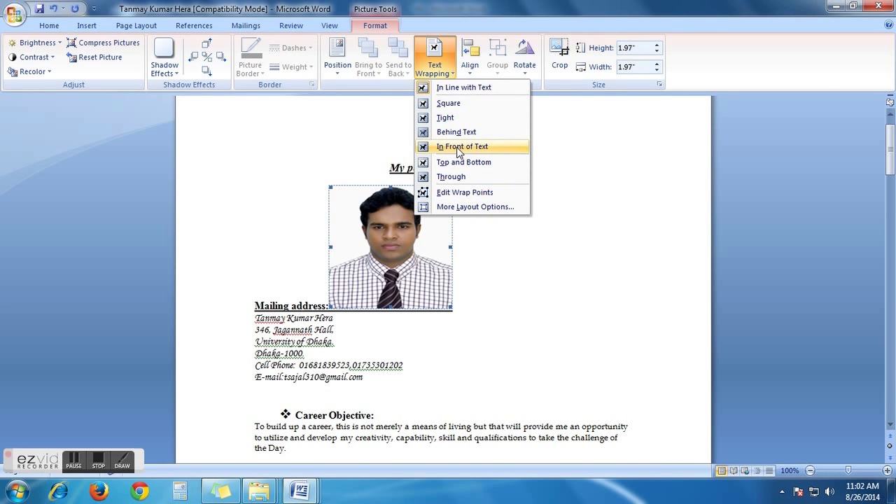
left_click(459, 149)
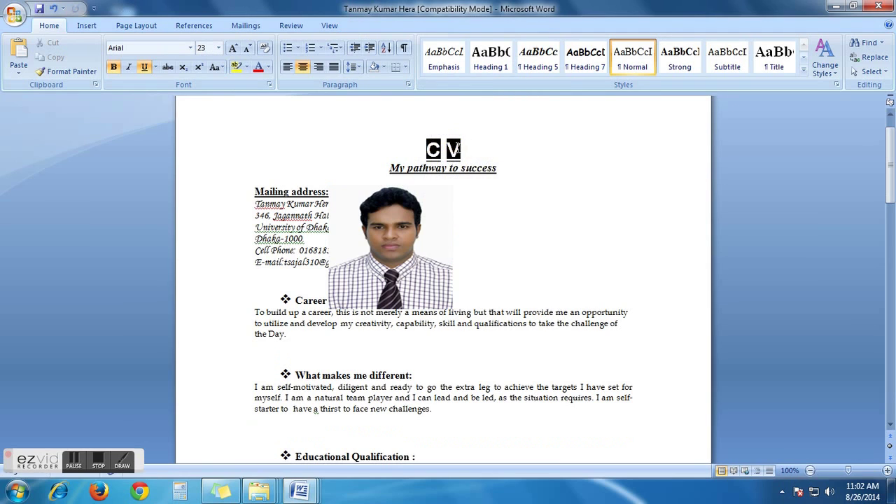
Step: Drag the photo to the right of the mailing address and check the layout
left_click(389, 240)
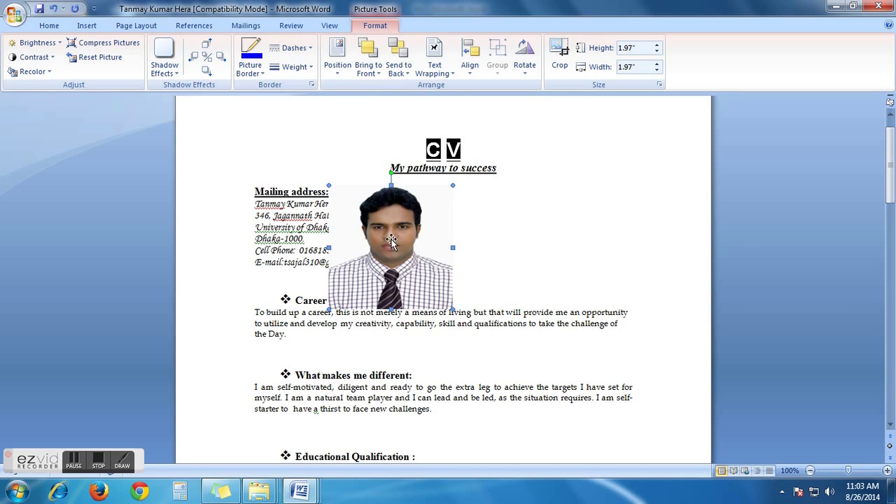
left_click_drag(388, 239, 575, 233)
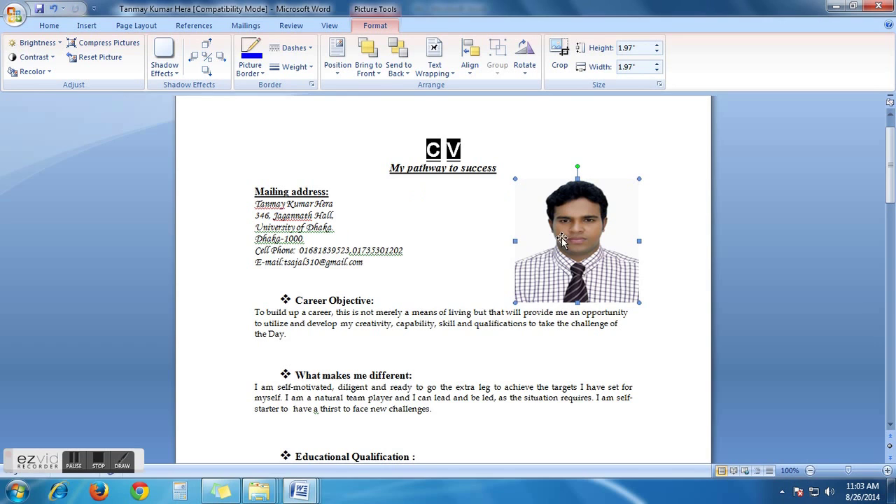
left_click(664, 285)
left_click(575, 257)
left_click(518, 323)
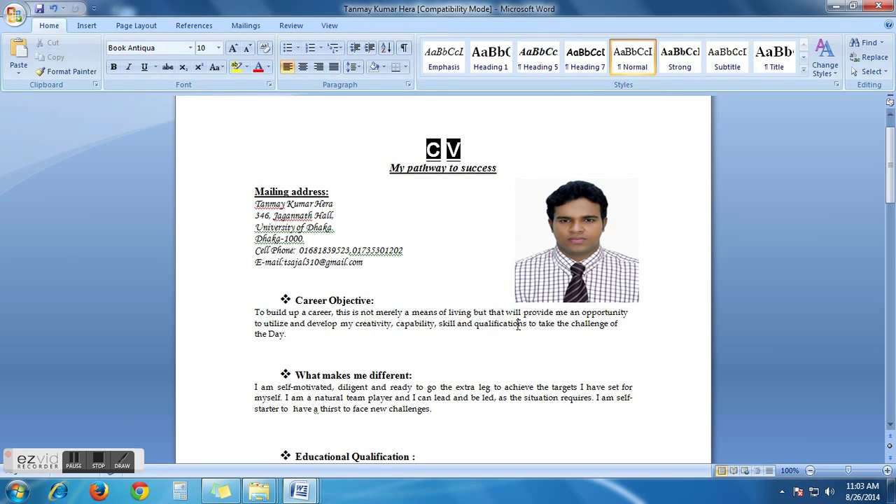
left_click(592, 245)
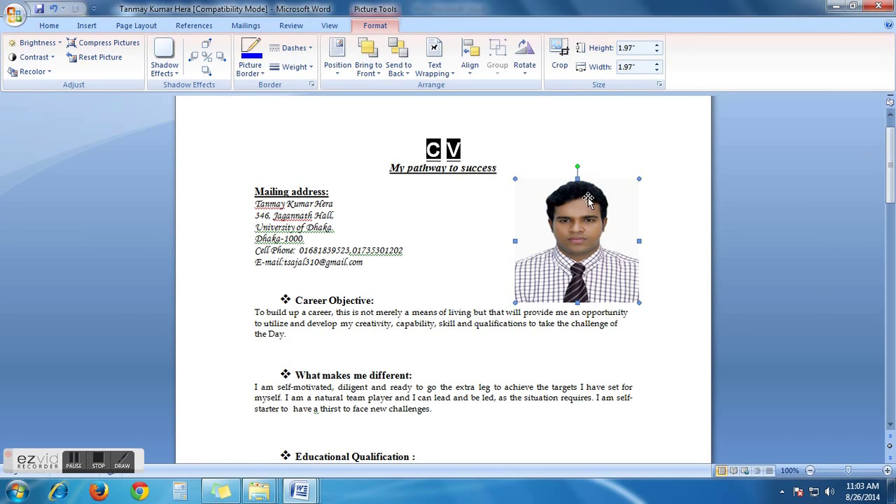
Step: Reposition the photo, finally settling it at the top right beside the address
left_click_drag(582, 192, 486, 233)
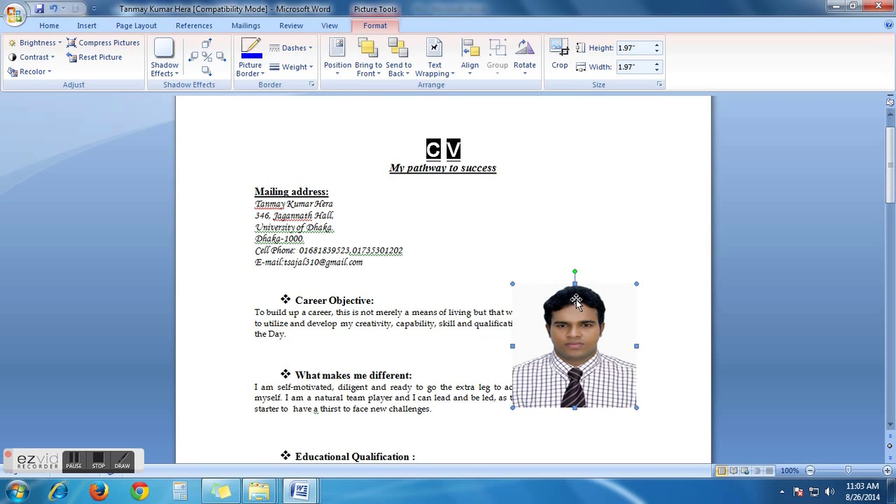
left_click(580, 260)
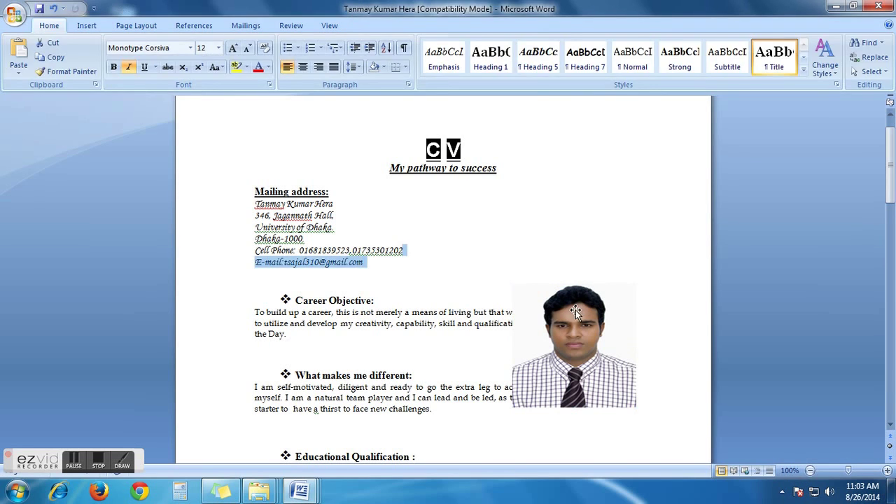
left_click(576, 310)
left_click(577, 260)
left_click(576, 304)
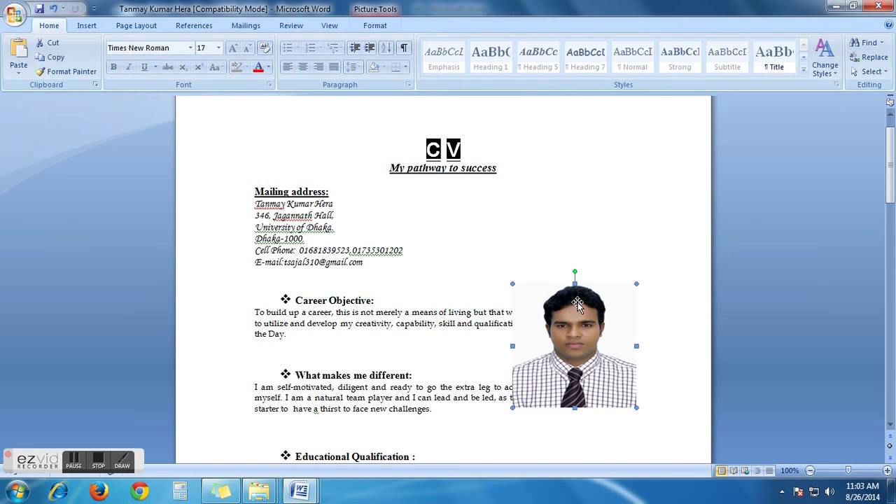
left_click_drag(556, 300, 597, 183)
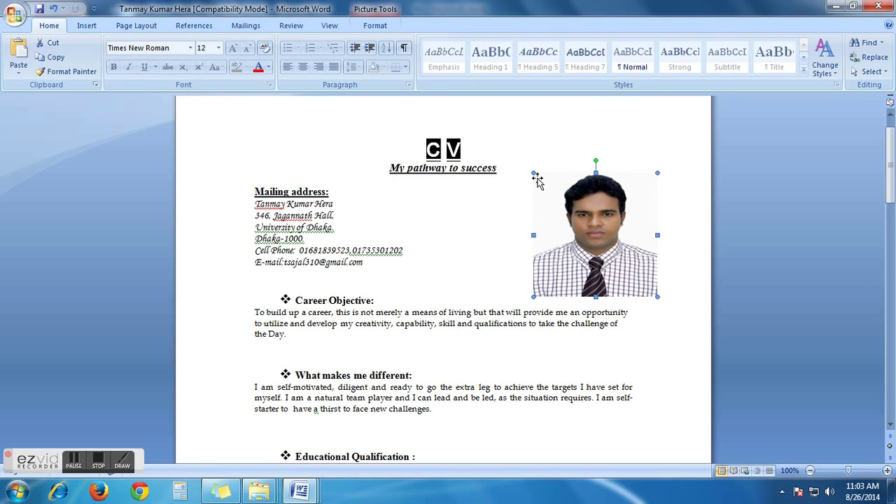
Step: Shrink the photo from its top-left corner to 1.82" square and nudge it up
left_click(548, 141)
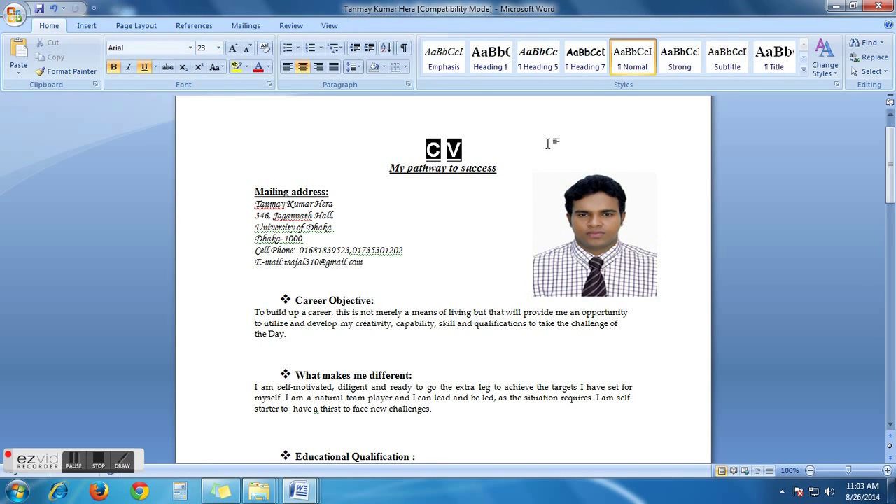
left_click(597, 216)
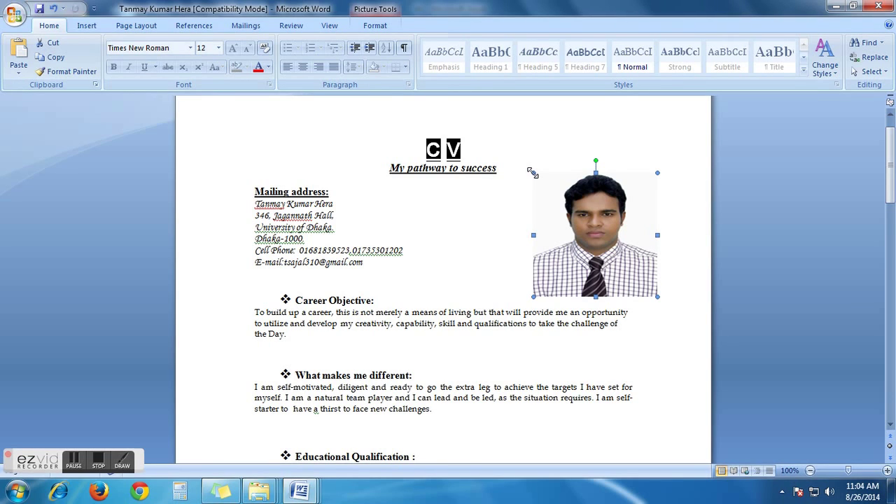
double_click(534, 174)
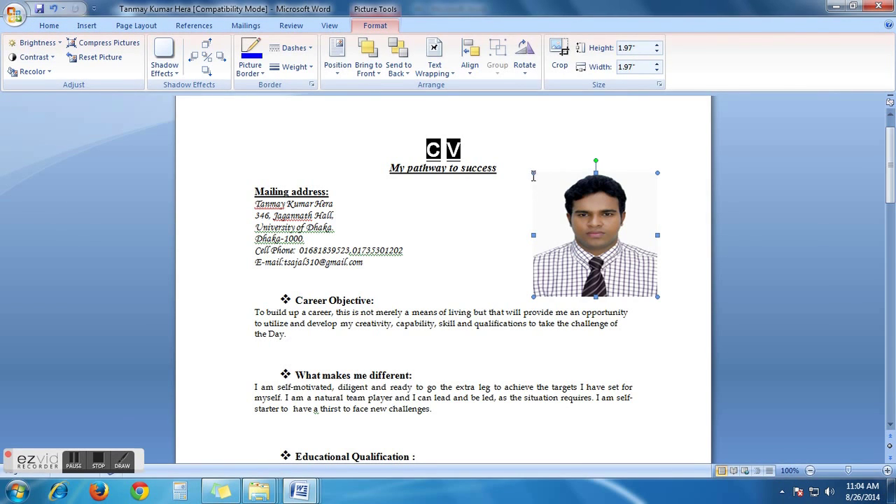
left_click(533, 175)
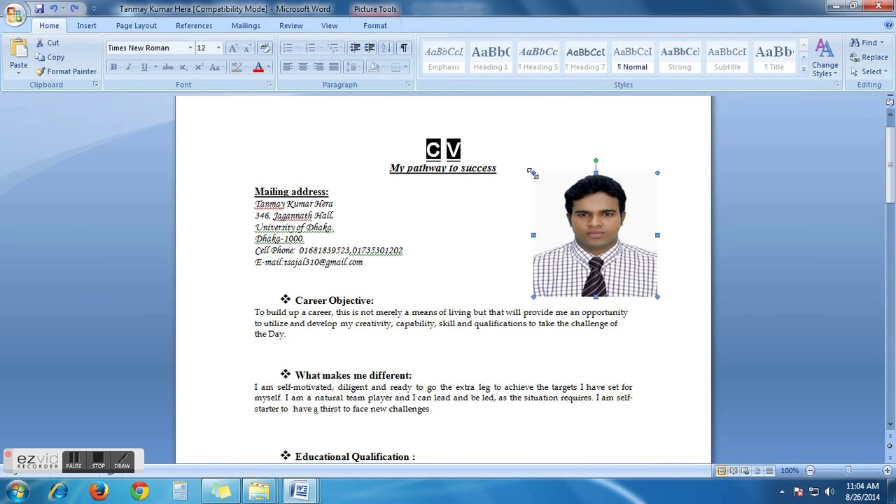
left_click_drag(532, 172, 558, 182)
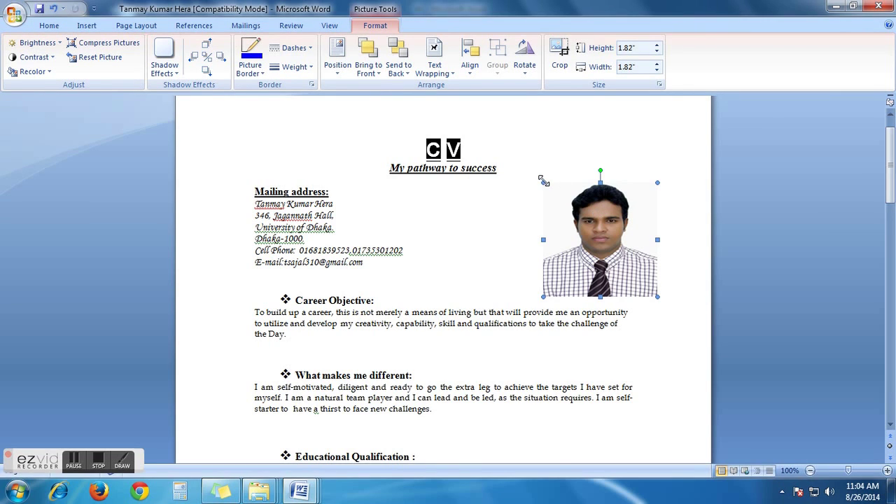
left_click_drag(544, 183, 546, 182)
mouse_move(598, 201)
left_mouse_down()
mouse_move(597, 189)
mouse_move(597, 198)
left_mouse_up()
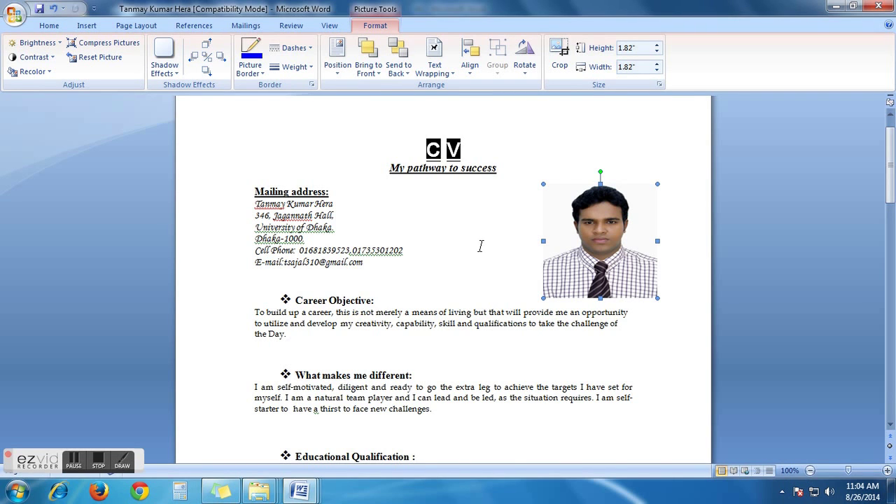
scroll(483, 245, "down", 2)
left_click(497, 197)
scroll(532, 265, "up", 2)
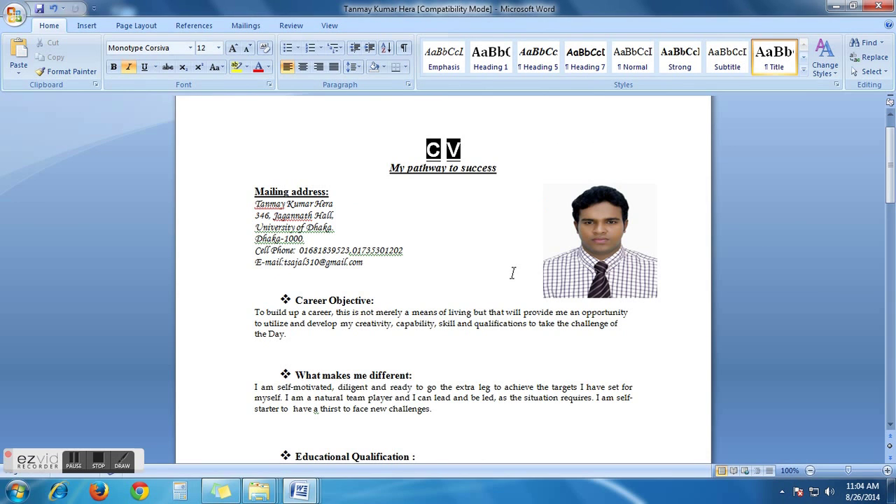
scroll(538, 270, "down", 9)
scroll(539, 270, "up", 6)
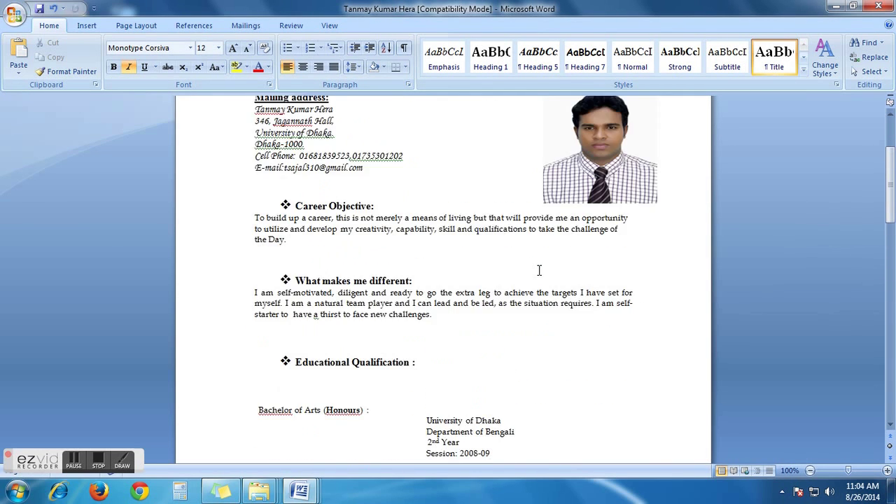
scroll(538, 270, "up", 4)
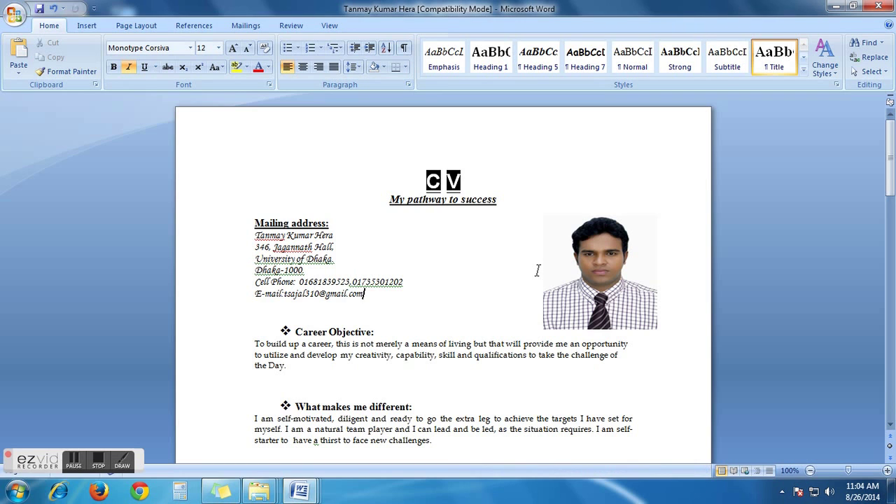
scroll(560, 259, "down", 8)
scroll(561, 260, "up", 2)
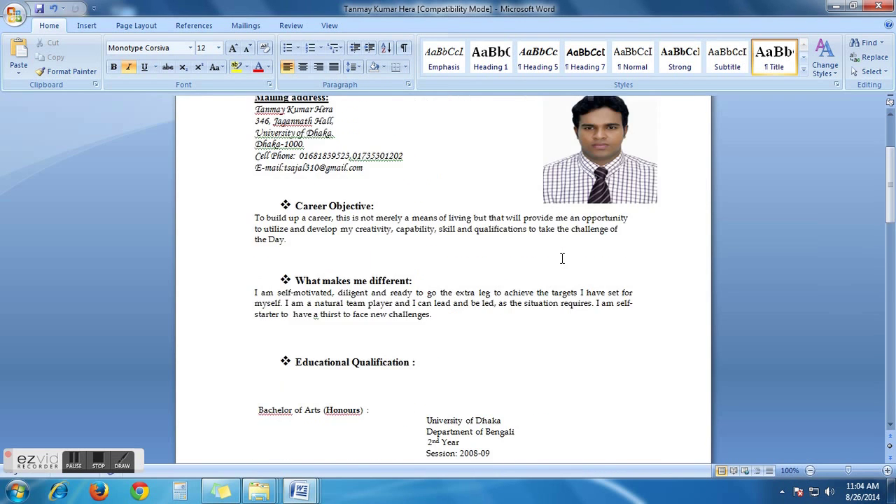
scroll(561, 260, "up", 6)
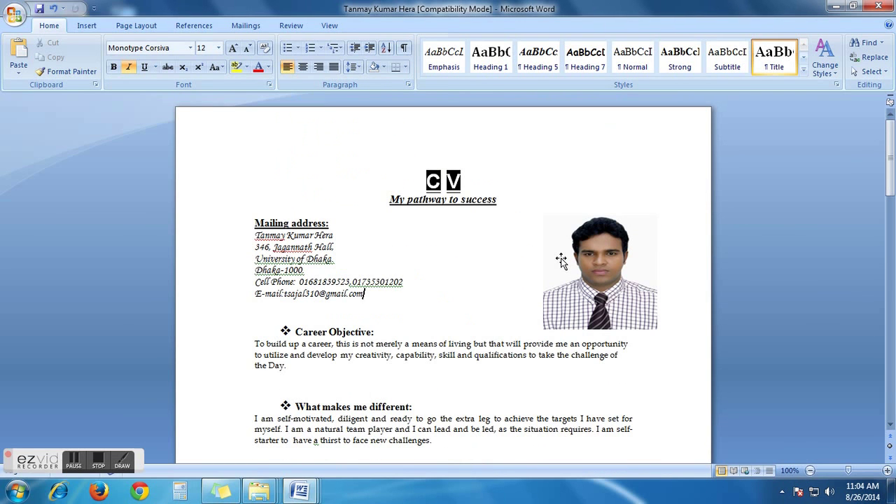
scroll(581, 263, "down", 6)
scroll(606, 259, "up", 5)
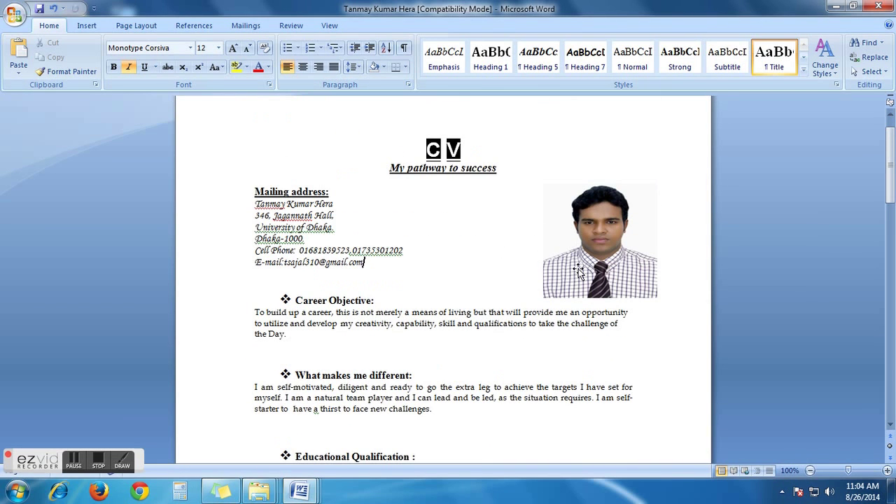
scroll(506, 266, "down", 5)
scroll(537, 285, "down", 4)
scroll(538, 287, "up", 7)
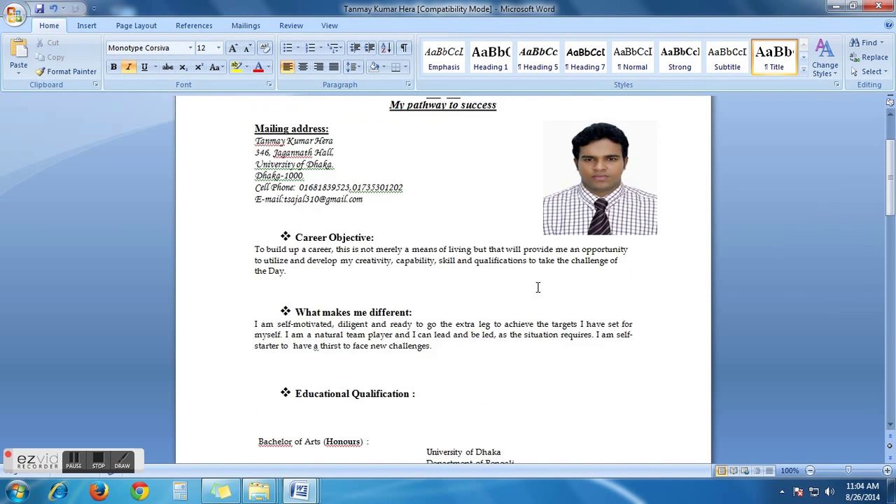
scroll(538, 287, "up", 3)
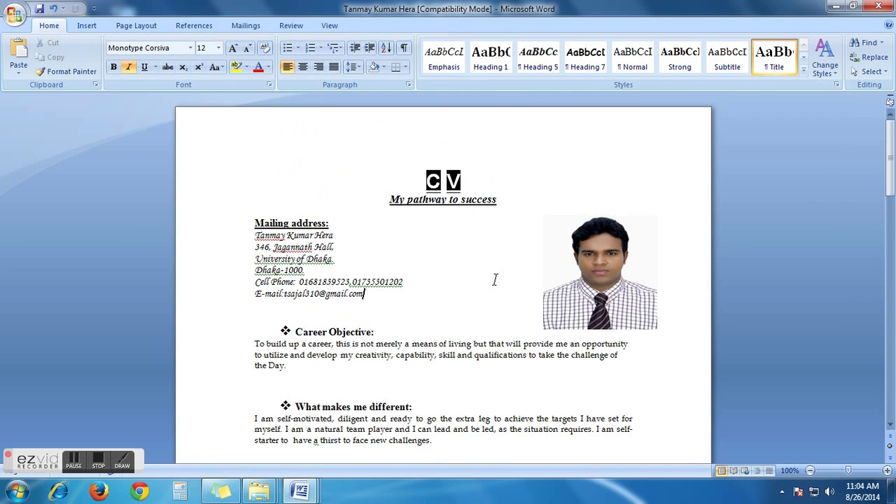
mouse_move(300, 491)
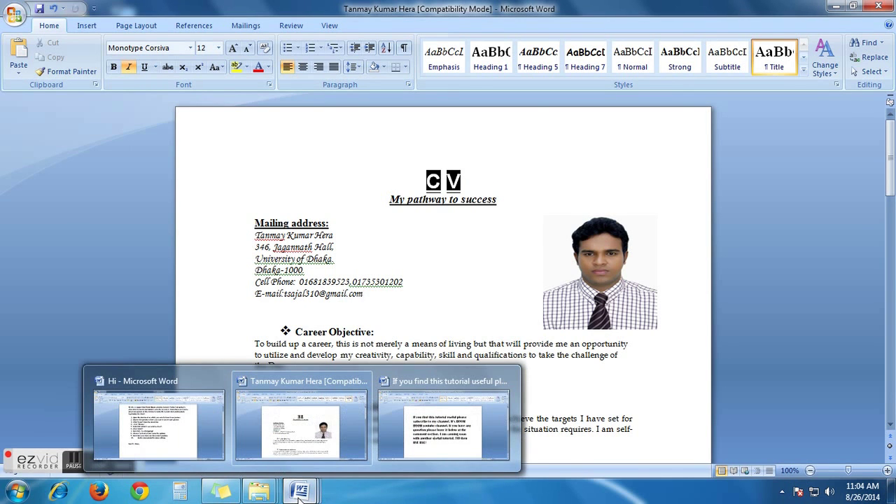
Step: Switch to the closing document asking viewers to subscribe and leave questions
left_click(443, 424)
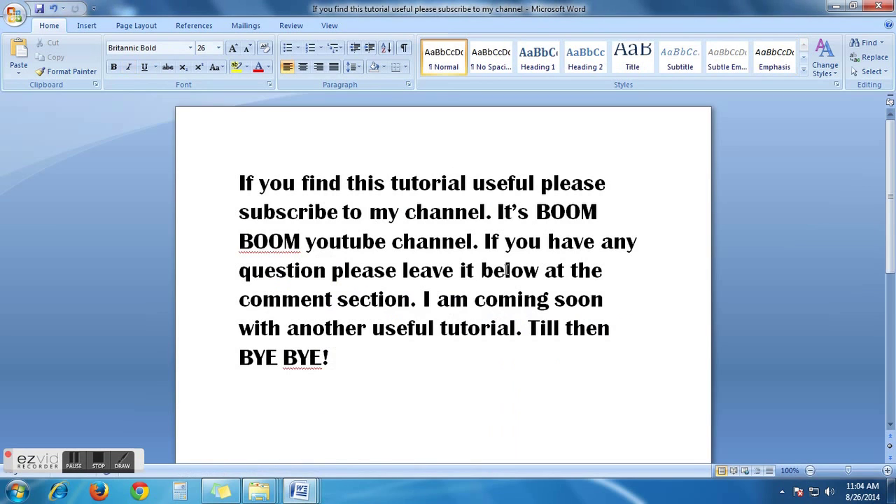